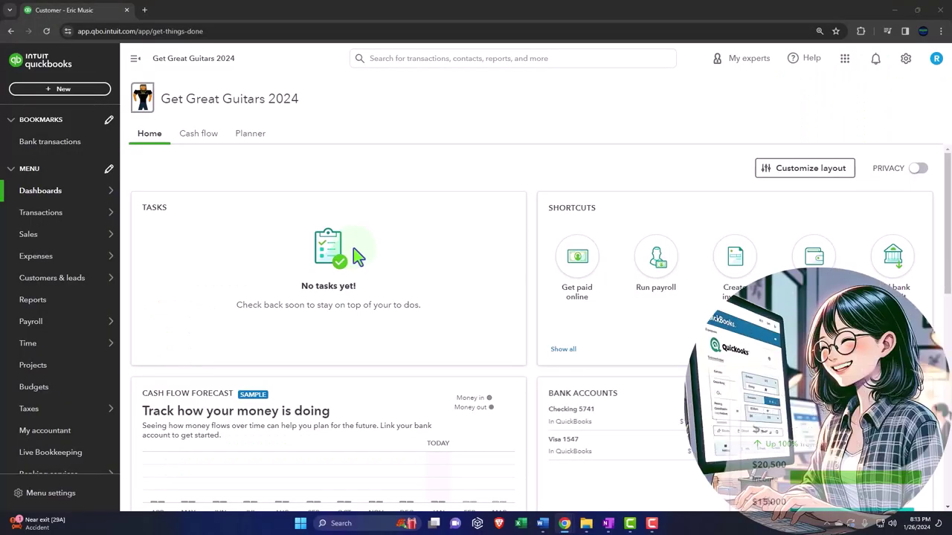
Step: Zoom the QuickBooks Home dashboard page to 125%
{"action": "key", "text": "ctrl+plus"}
{"action": "key", "text": "ctrl+plus"}
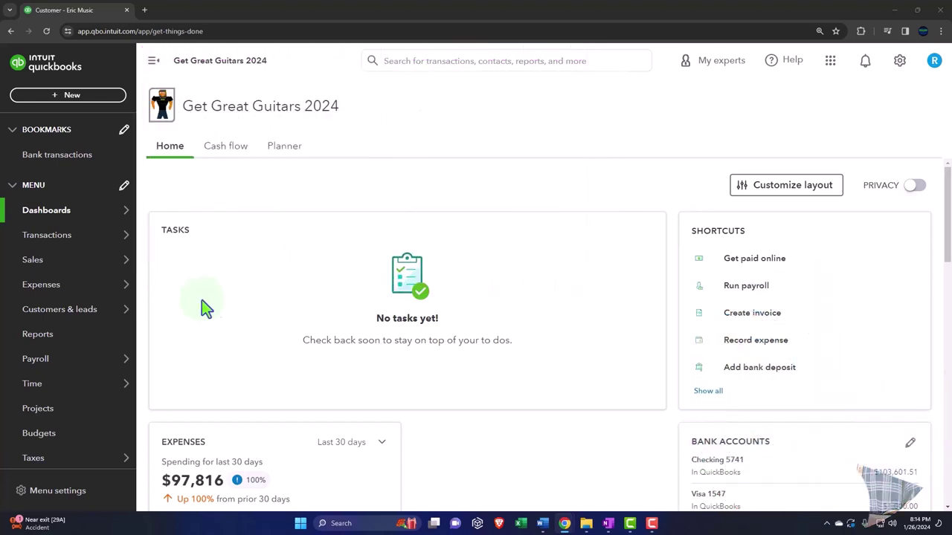
Step: From Reports, open Balance Sheet, Profit and Loss and Trial Balance each in a new tab
{"action": "left_click", "coordinate": [85, 346]}
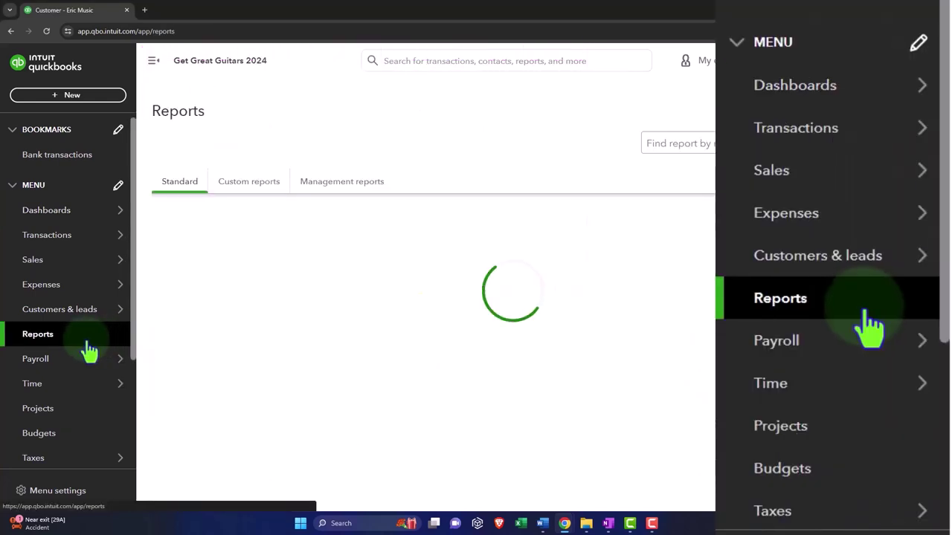
{"action": "right_click", "coordinate": [247, 268]}
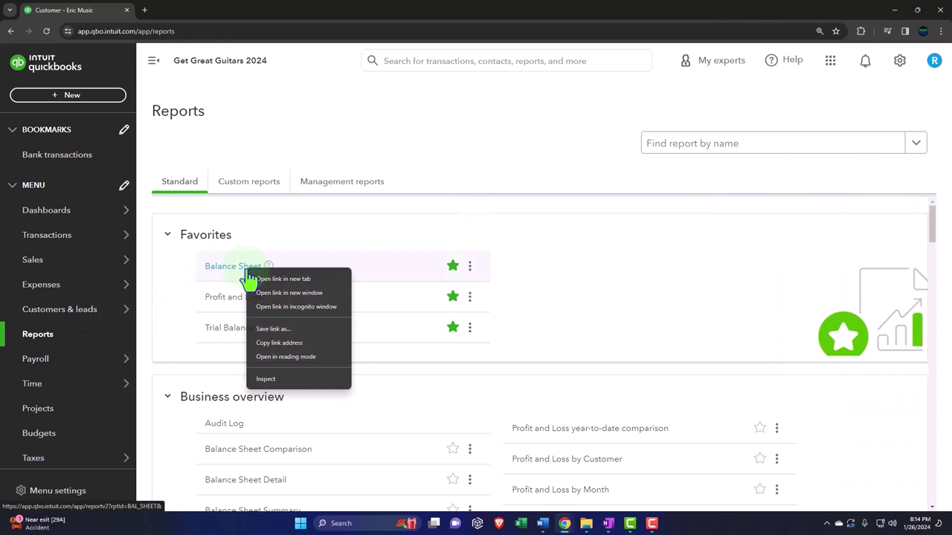
{"action": "left_click", "coordinate": [417, 275]}
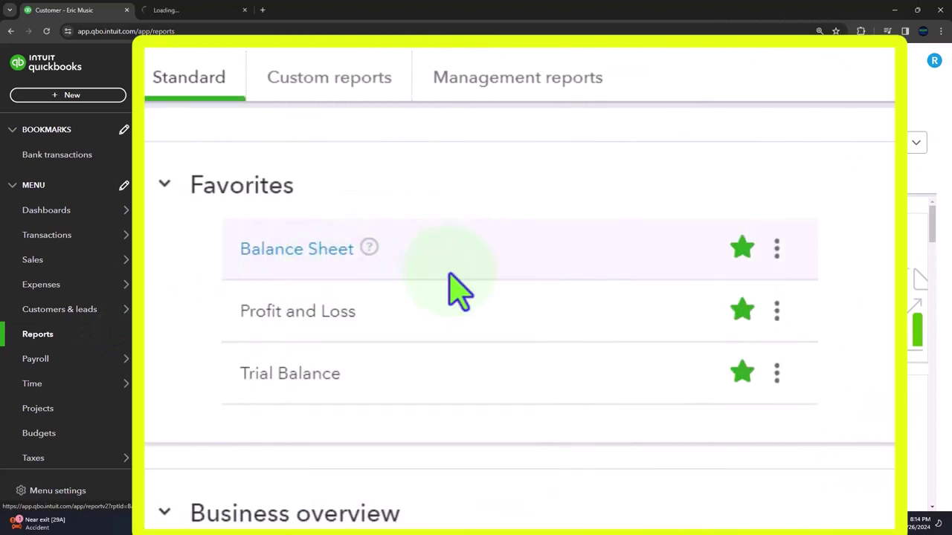
{"action": "right_click", "coordinate": [310, 312]}
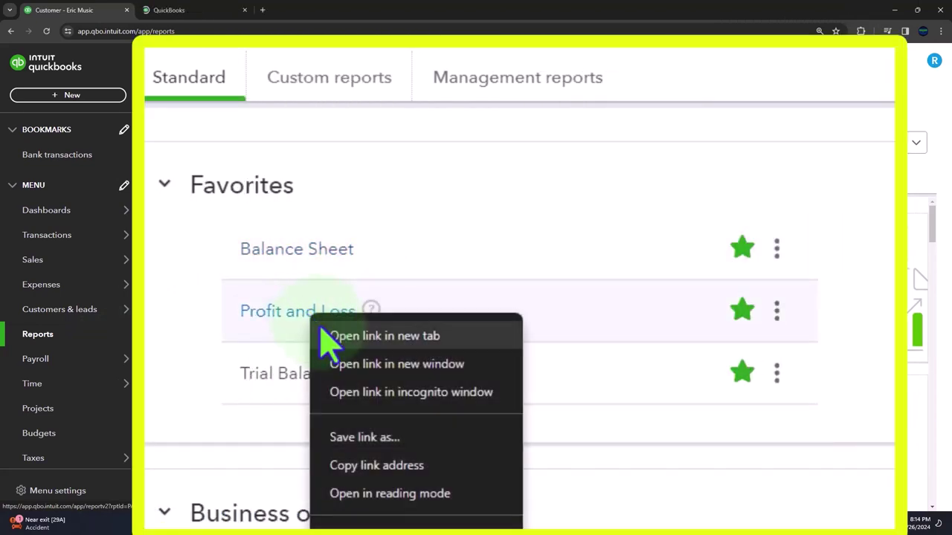
{"action": "left_click", "coordinate": [435, 339]}
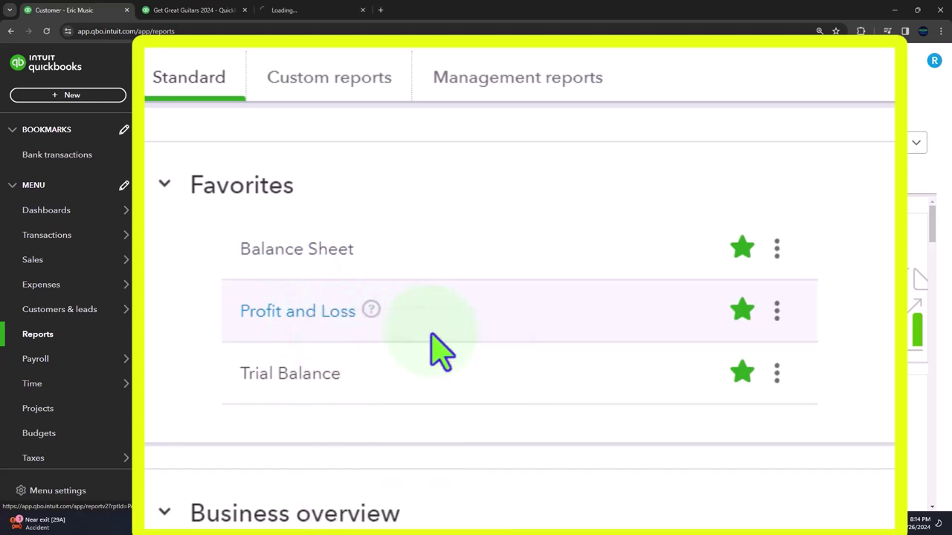
{"action": "right_click", "coordinate": [316, 386]}
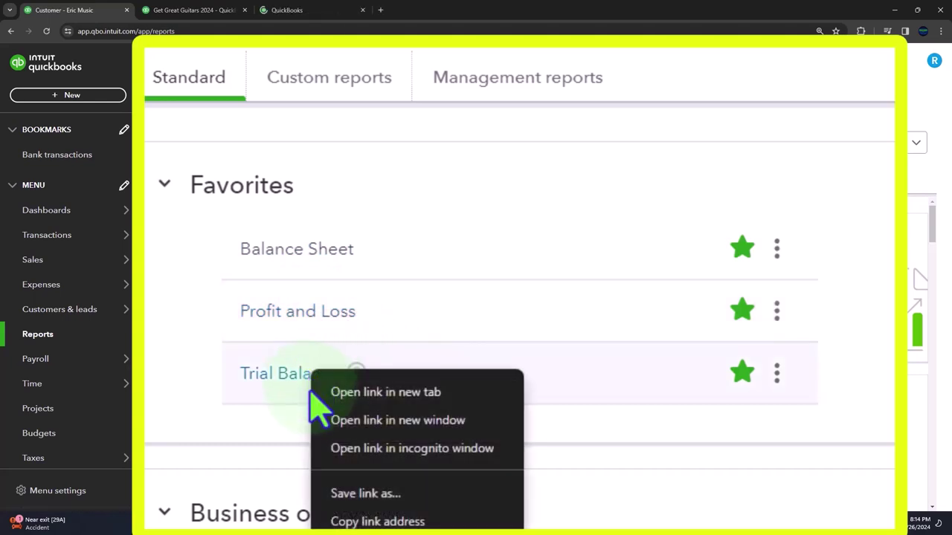
{"action": "left_click", "coordinate": [466, 392]}
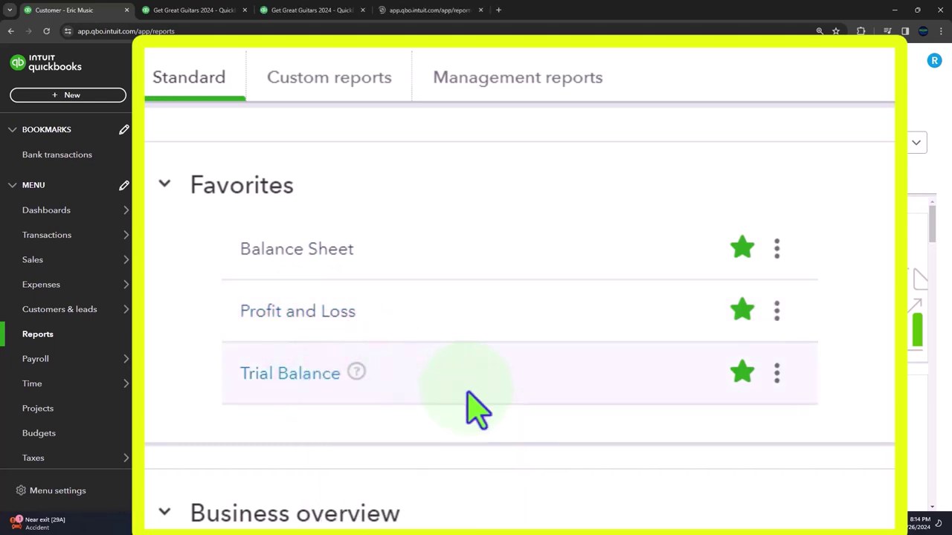
Step: Run the Balance Sheet for 01/01/2024 to 02/28/2024 with columns by Months
{"action": "left_click", "coordinate": [207, 11]}
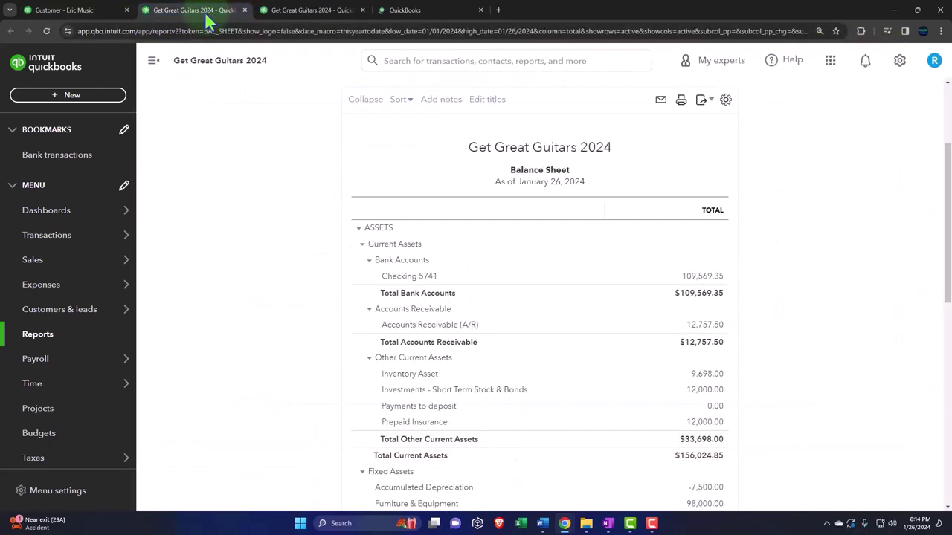
{"action": "left_click", "coordinate": [154, 62]}
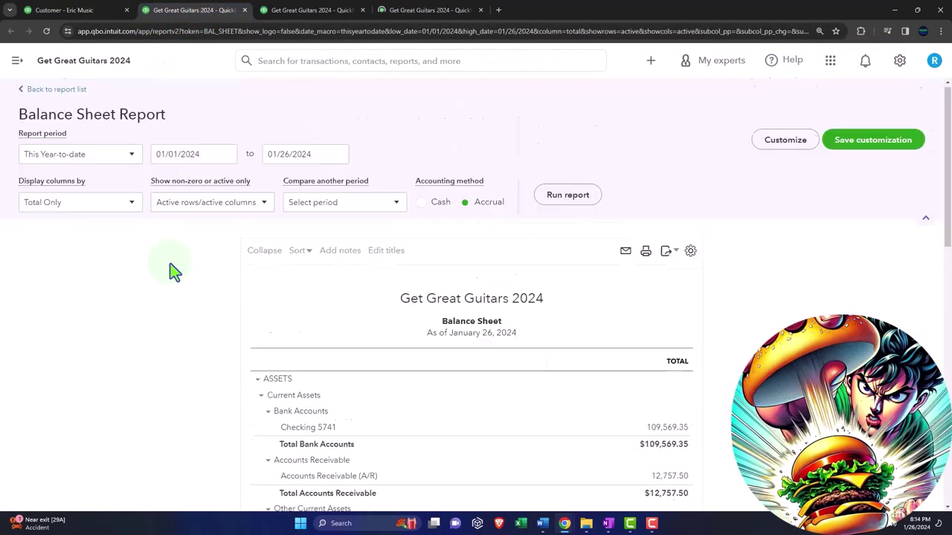
{"action": "type", "text": "010124"}
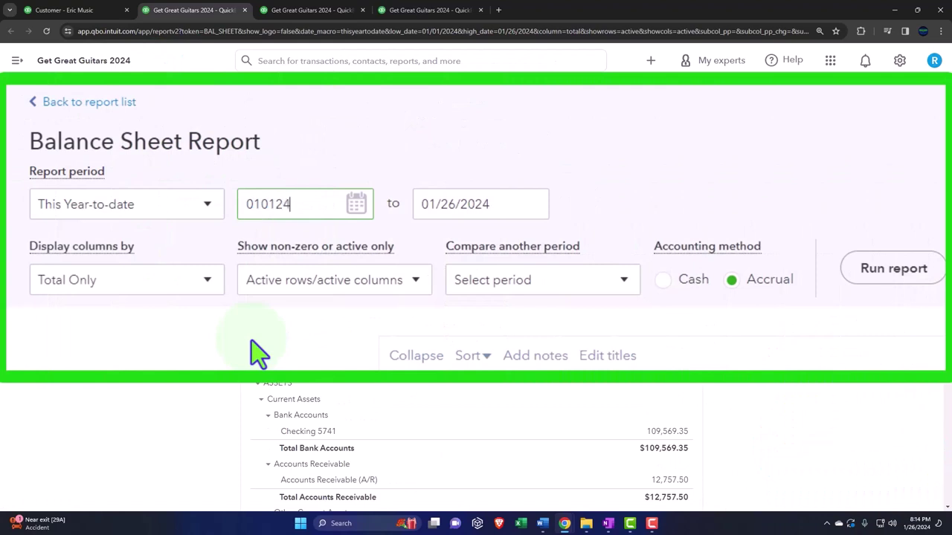
{"action": "key", "text": "Tab"}
{"action": "type", "text": "022824"}
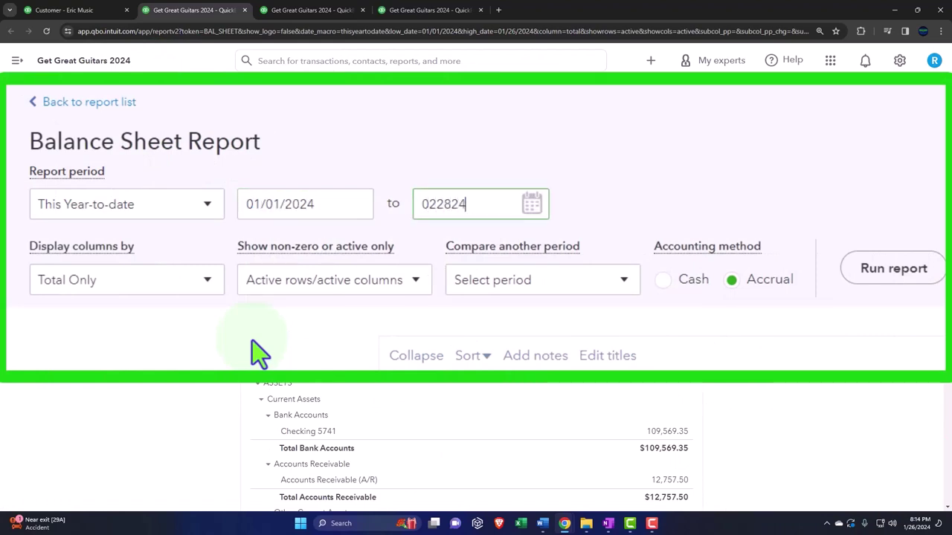
{"action": "key", "text": "Tab"}
{"action": "left_click", "coordinate": [126, 205]}
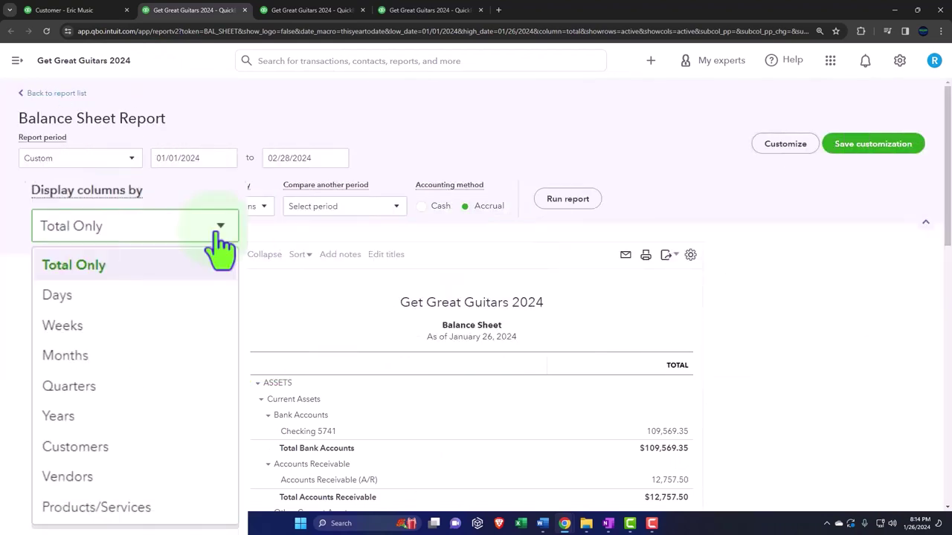
{"action": "left_click", "coordinate": [176, 378]}
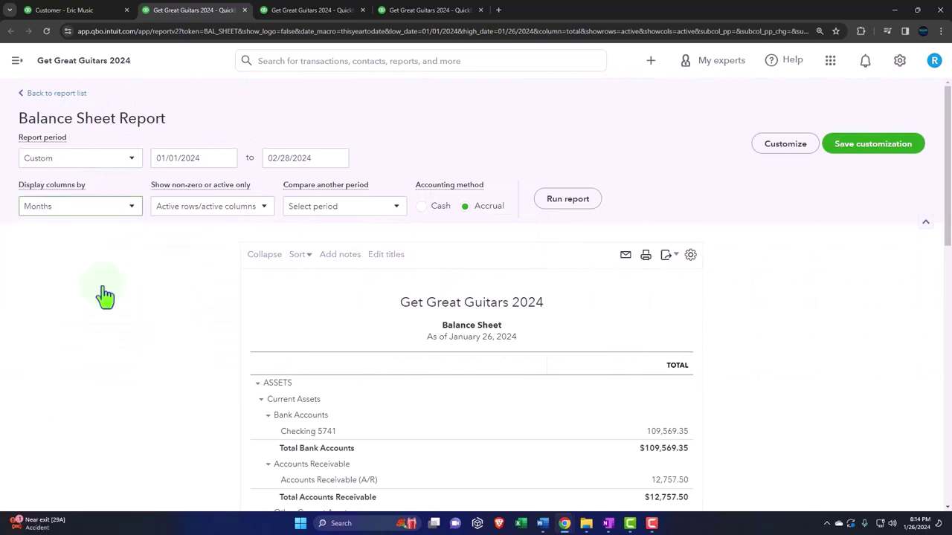
{"action": "left_click", "coordinate": [573, 210]}
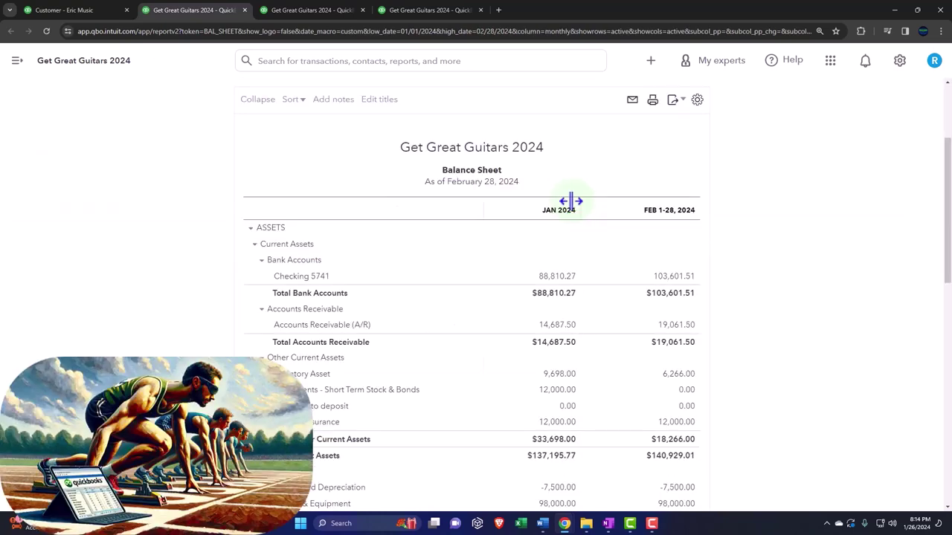
Step: Run the Profit and Loss for 01/01/2024 to 02/28/2024 with monthly columns
{"action": "left_click", "coordinate": [312, 10]}
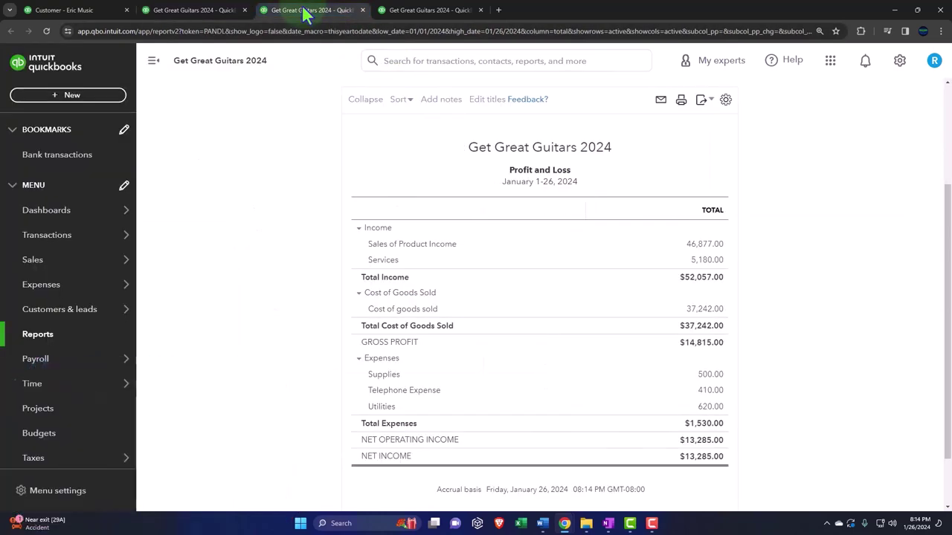
{"action": "left_click", "coordinate": [153, 61]}
{"action": "scroll", "coordinate": [148, 185], "scroll_direction": "up", "scroll_amount": 3}
{"action": "left_click", "coordinate": [213, 158]}
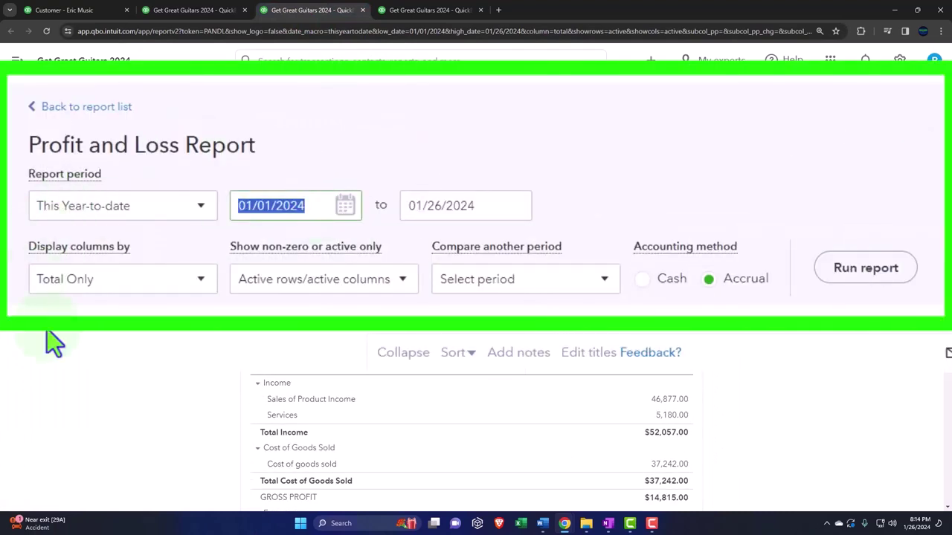
{"action": "type", "text": "01/01/2024"}
{"action": "key", "text": "Tab"}
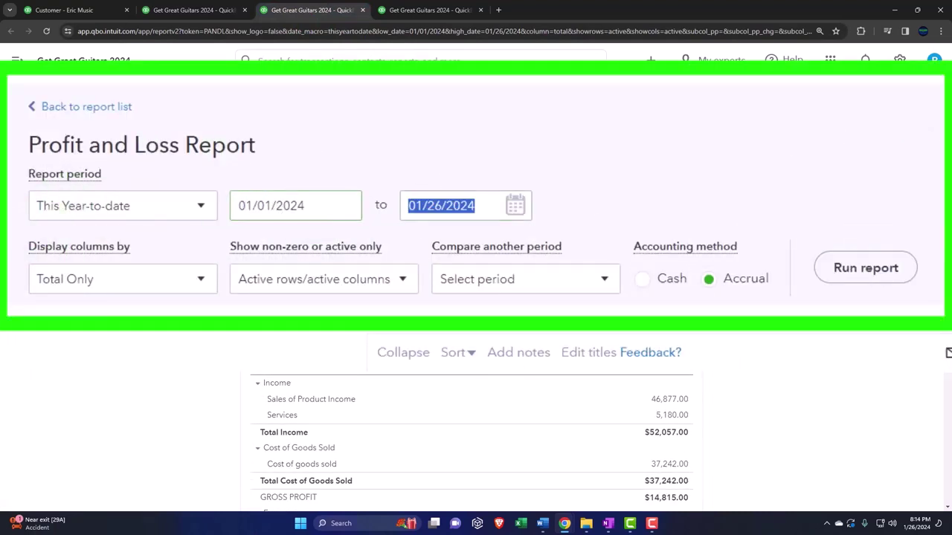
{"action": "type", "text": "0228"}
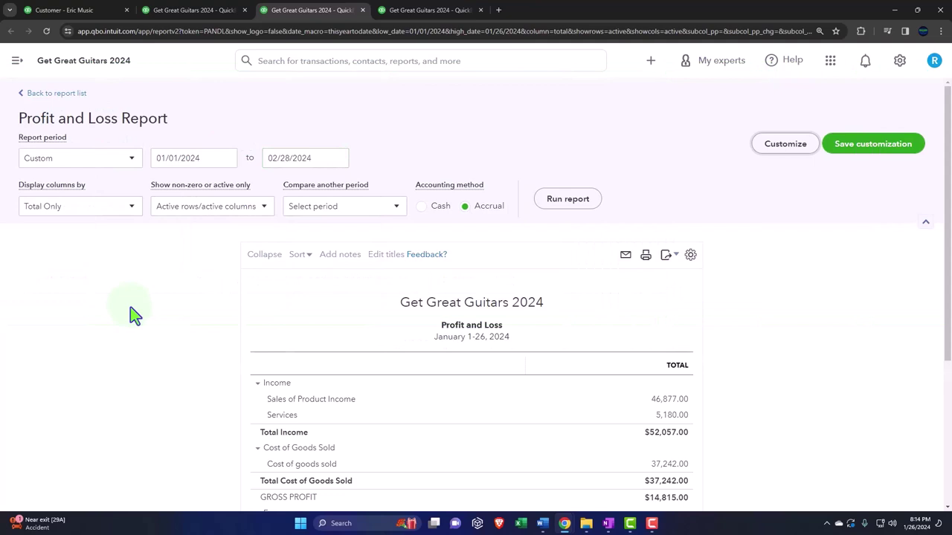
{"action": "left_click", "coordinate": [123, 211]}
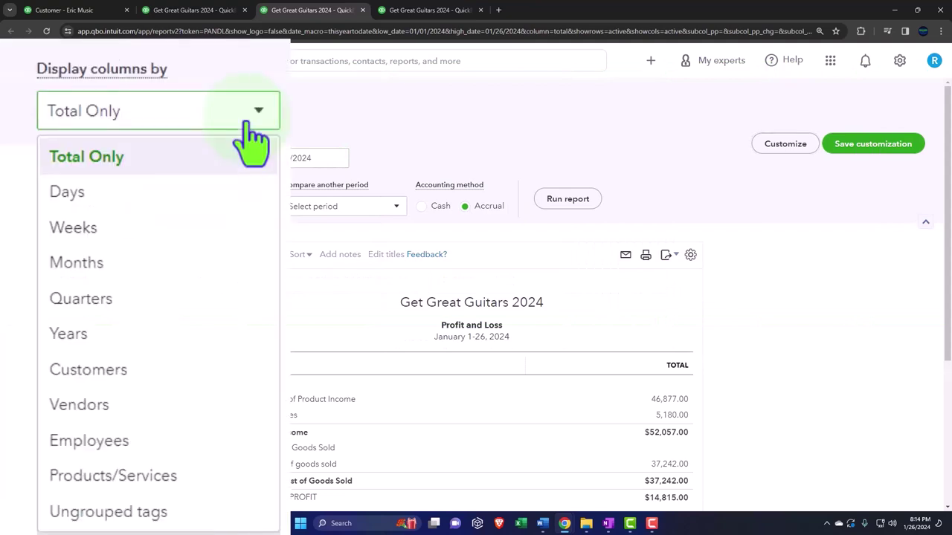
{"action": "left_click", "coordinate": [212, 263]}
{"action": "left_click", "coordinate": [563, 212]}
{"action": "scroll", "coordinate": [563, 212], "scroll_direction": "down", "scroll_amount": 2}
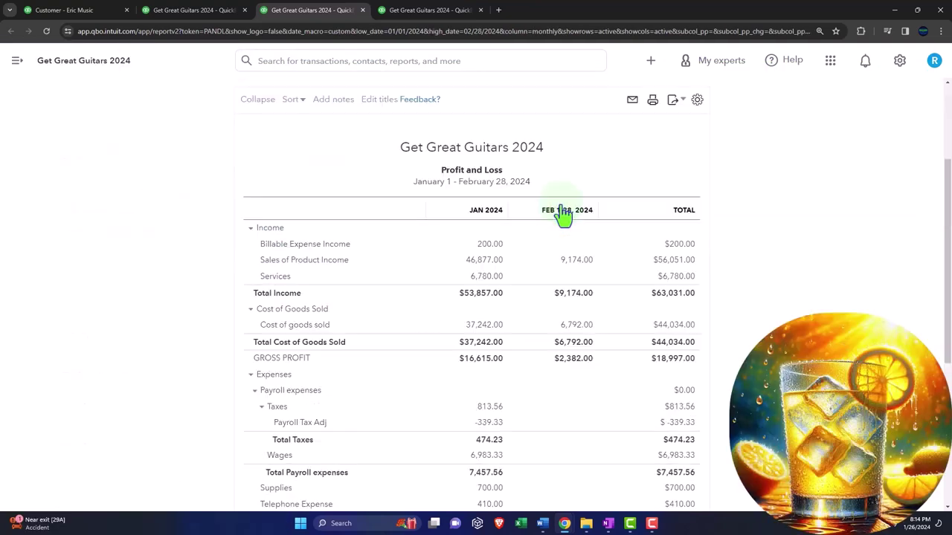
Step: Run the Trial Balance for 01/01/2024 to 02/28/2024 broken out by Months
{"action": "left_click", "coordinate": [429, 11]}
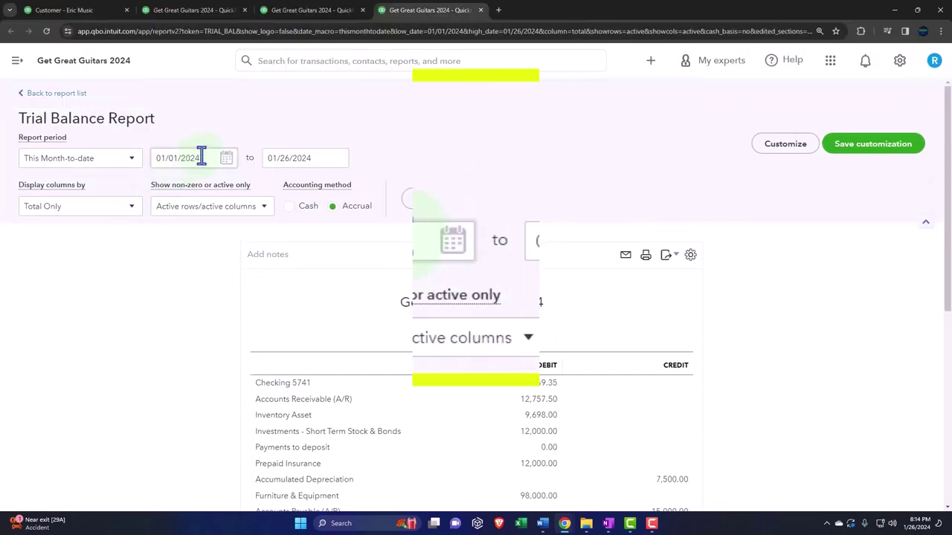
{"action": "left_click", "coordinate": [202, 155]}
{"action": "type", "text": "01012024"}
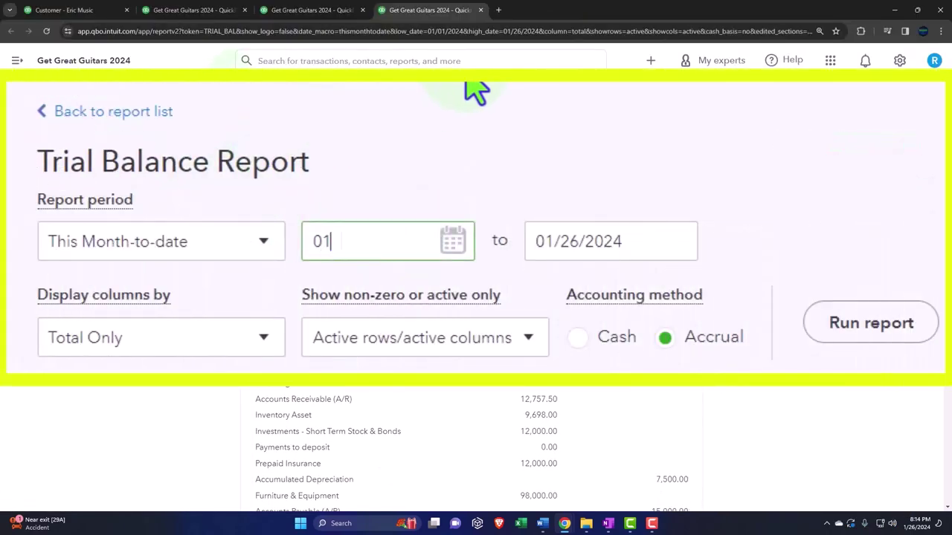
{"action": "key", "text": "Tab"}
{"action": "type", "text": "02/28/2024"}
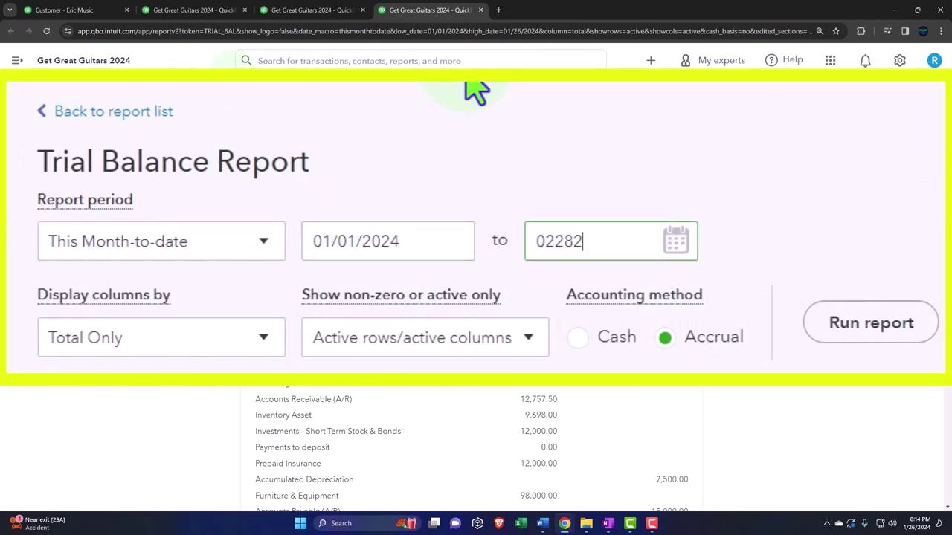
{"action": "key", "text": "Tab"}
{"action": "left_click", "coordinate": [121, 208]}
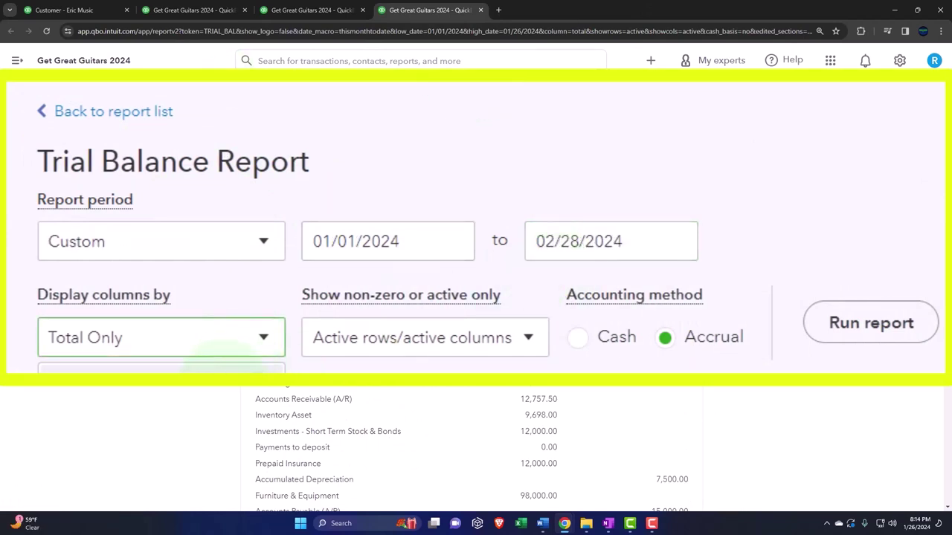
{"action": "left_click", "coordinate": [112, 275]}
{"action": "left_click", "coordinate": [435, 199]}
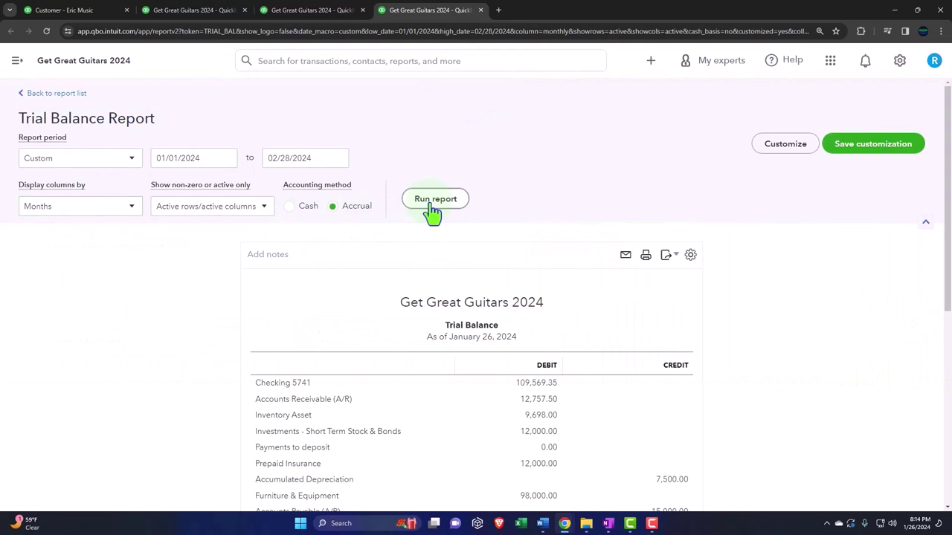
{"action": "scroll", "coordinate": [431, 212], "scroll_direction": "down", "scroll_amount": 2}
Step: Switch back to the Balance Sheet tab and enlarge it to review Jan and Feb 2024
{"action": "left_click", "coordinate": [380, 21]}
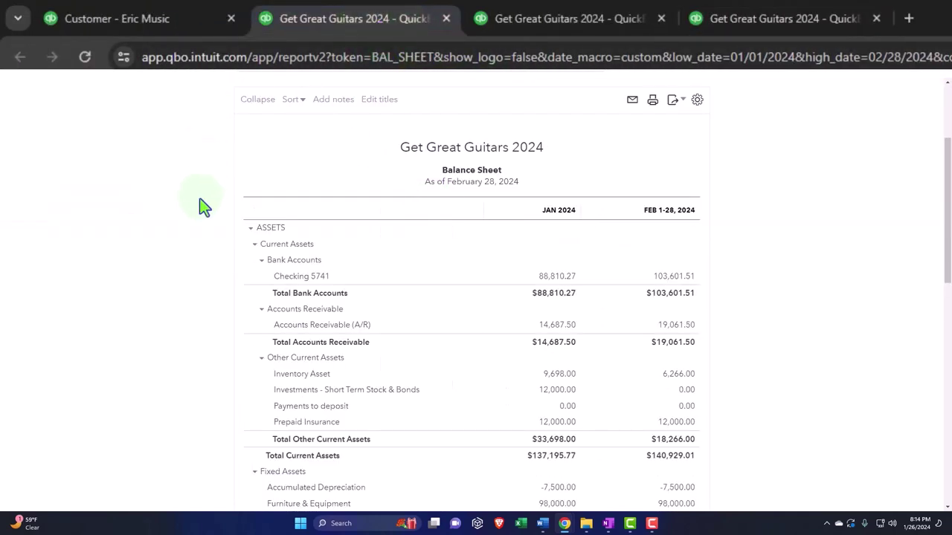
{"action": "key", "text": "ctrl+plus"}
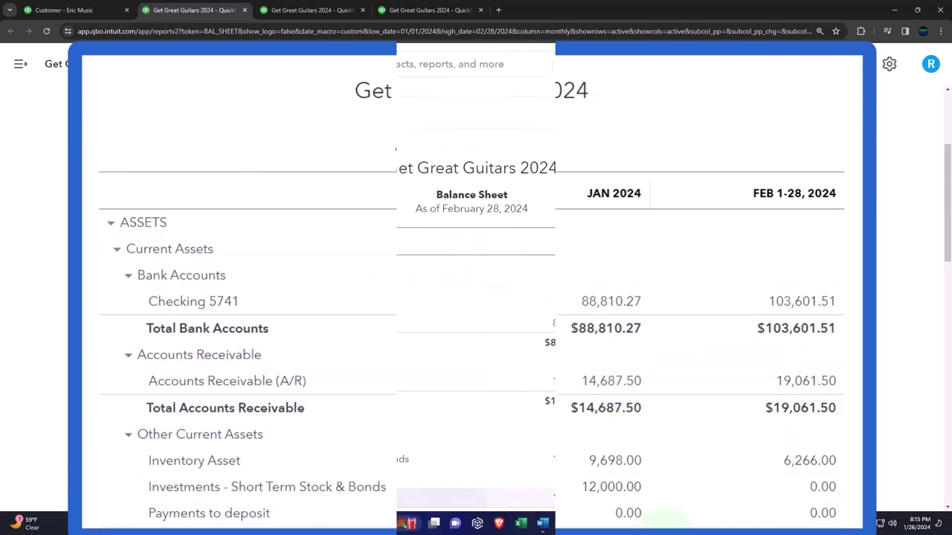
{"action": "left_click", "coordinate": [615, 529]}
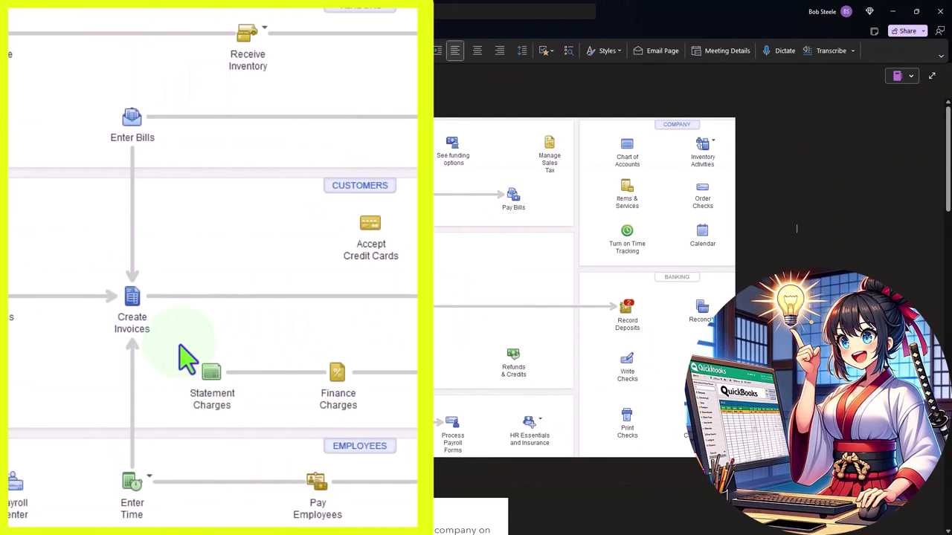
Step: Bring the browser with the January–February 2024 Balance Sheet back to the front
{"action": "left_click", "coordinate": [893, 11]}
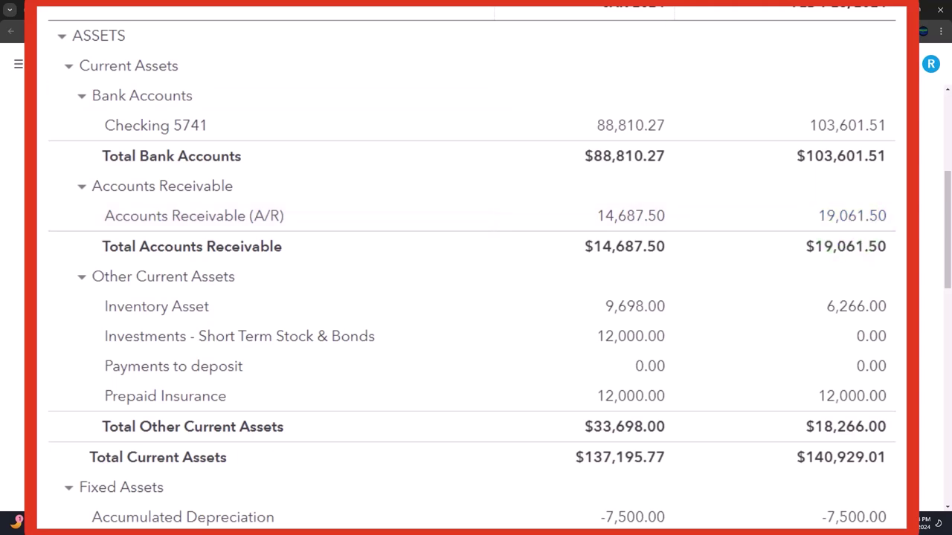
Step: Duplicate the report tab and open Customer Balance Detail from the Who owes you reports
{"action": "right_click", "coordinate": [443, 11]}
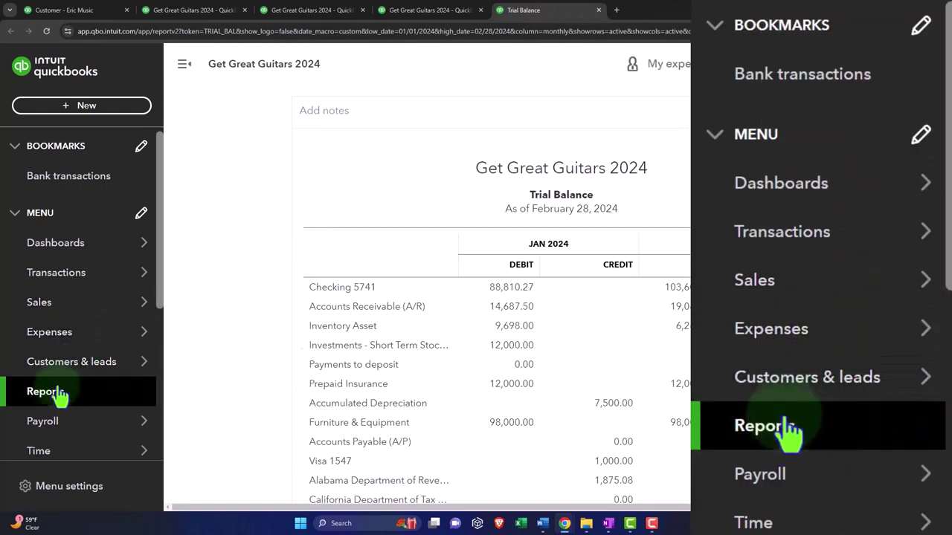
{"action": "left_click", "coordinate": [58, 396]}
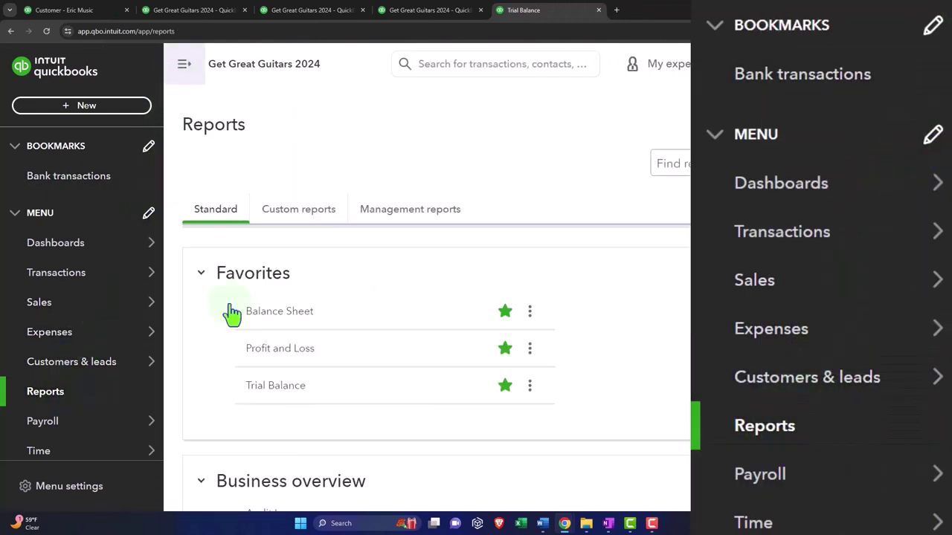
{"action": "scroll", "coordinate": [248, 261], "scroll_direction": "down", "scroll_amount": 10}
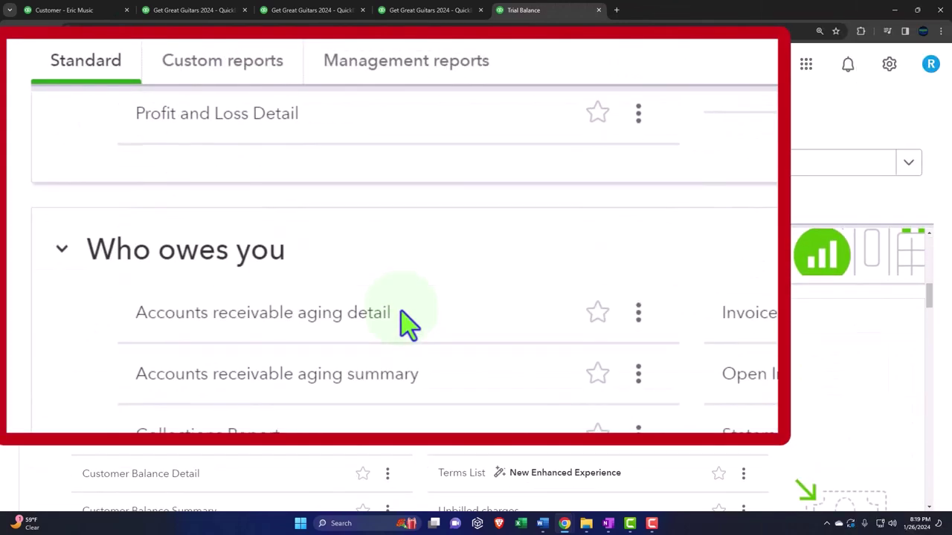
{"action": "scroll", "coordinate": [407, 326], "scroll_direction": "down", "scroll_amount": 3}
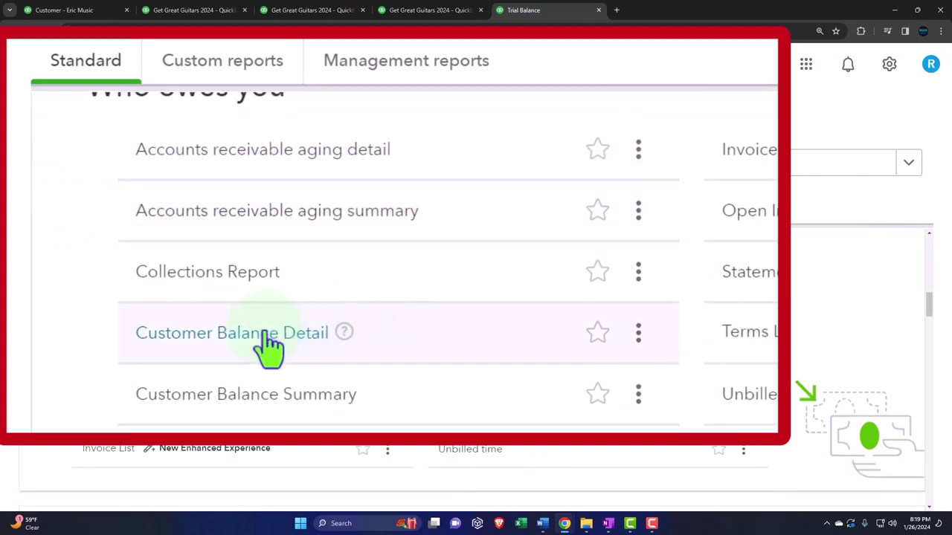
{"action": "left_click", "coordinate": [159, 381]}
{"action": "scroll", "coordinate": [161, 383], "scroll_direction": "down", "scroll_amount": 2}
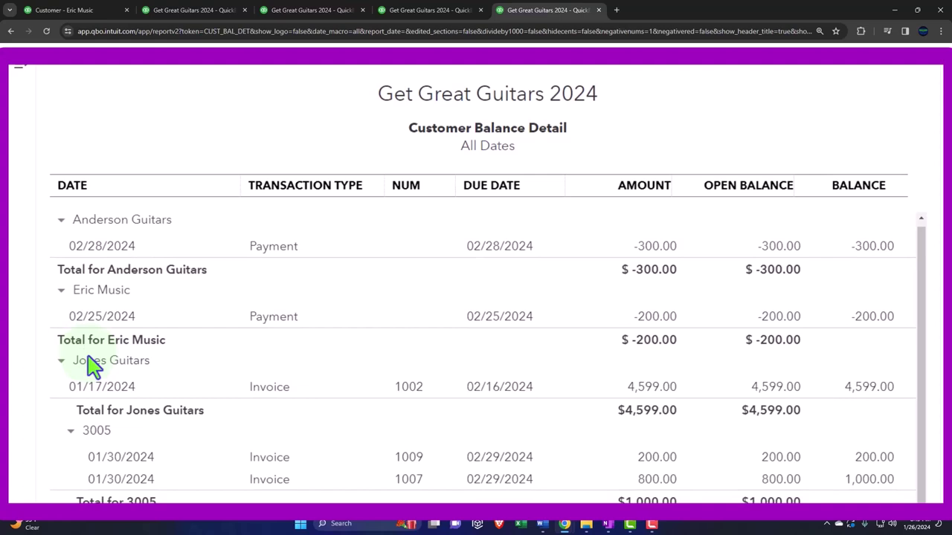
{"action": "scroll", "coordinate": [186, 344], "scroll_direction": "down", "scroll_amount": 1}
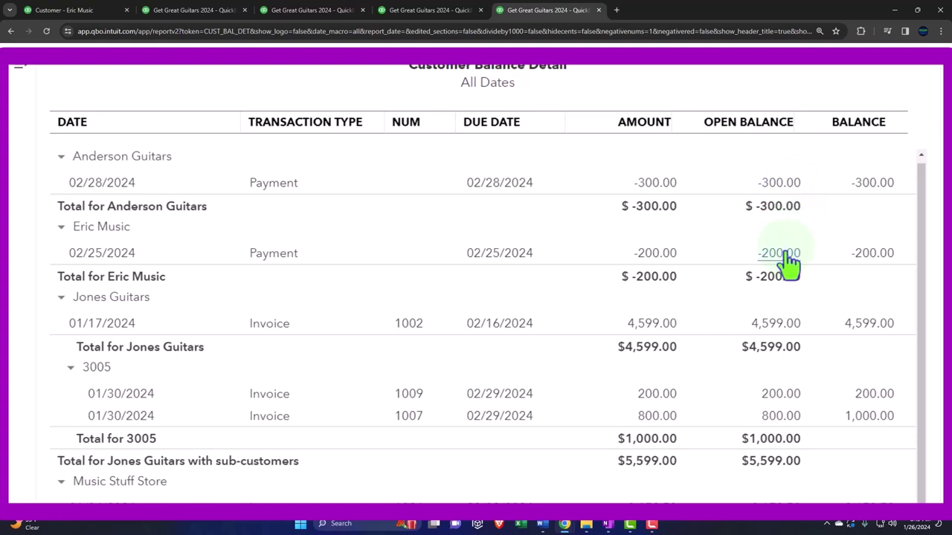
Step: Scroll through the customer open balances, then return to the first tab's Reports page
{"action": "scroll", "coordinate": [786, 261], "scroll_direction": "down", "scroll_amount": 5}
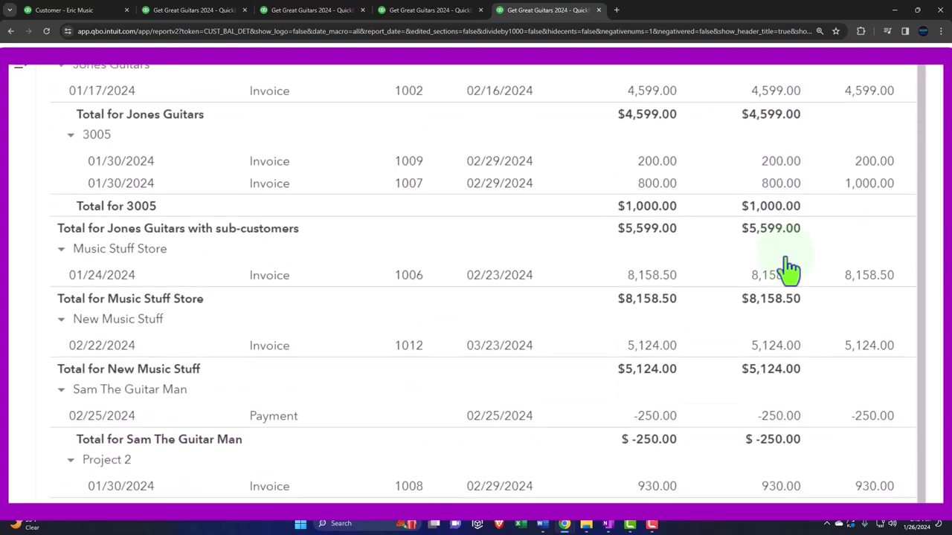
{"action": "scroll", "coordinate": [788, 271], "scroll_direction": "down", "scroll_amount": 1}
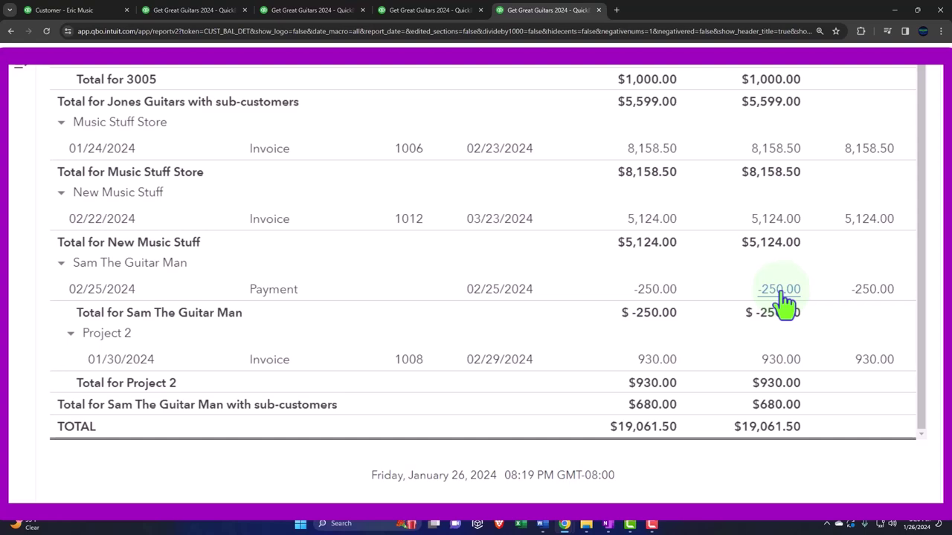
{"action": "scroll", "coordinate": [784, 301], "scroll_direction": "up", "scroll_amount": 4}
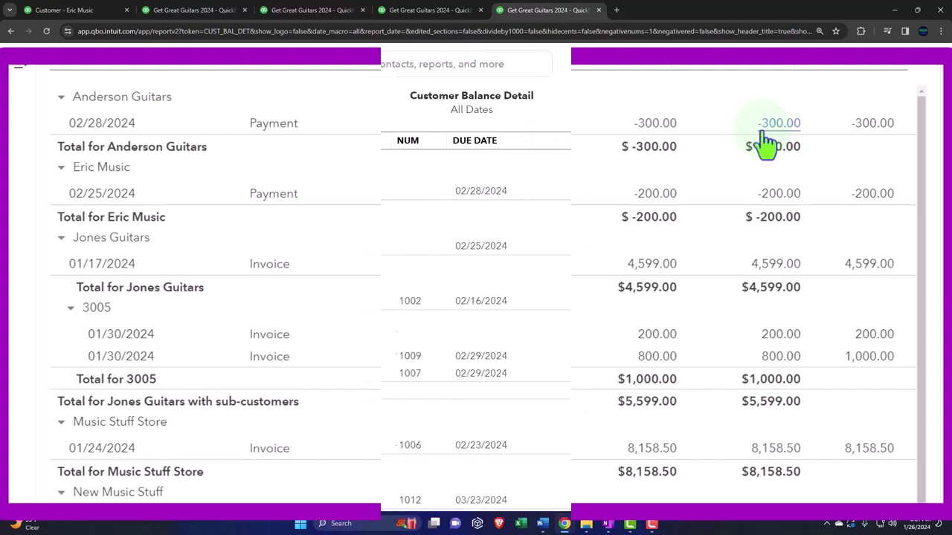
{"action": "left_click", "coordinate": [81, 11]}
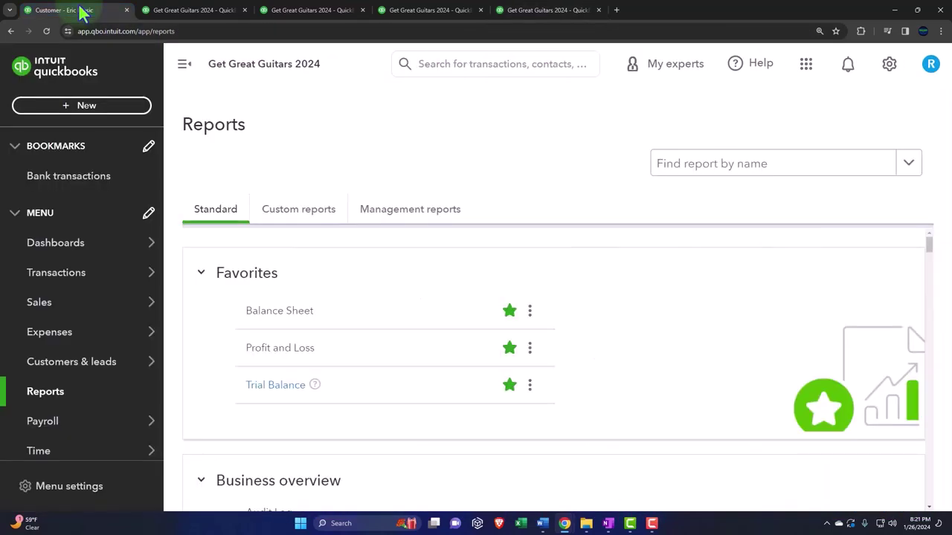
{"action": "mouse_move", "coordinate": [52, 377]}
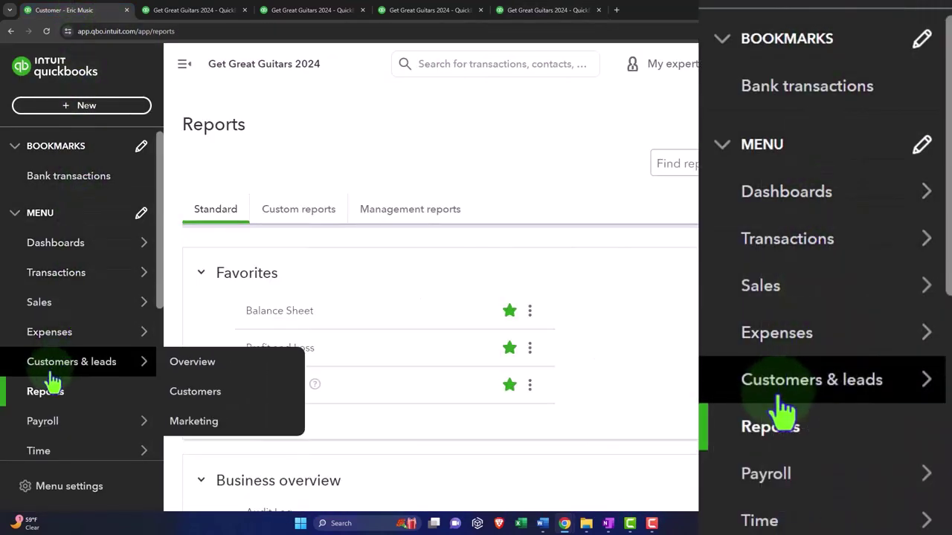